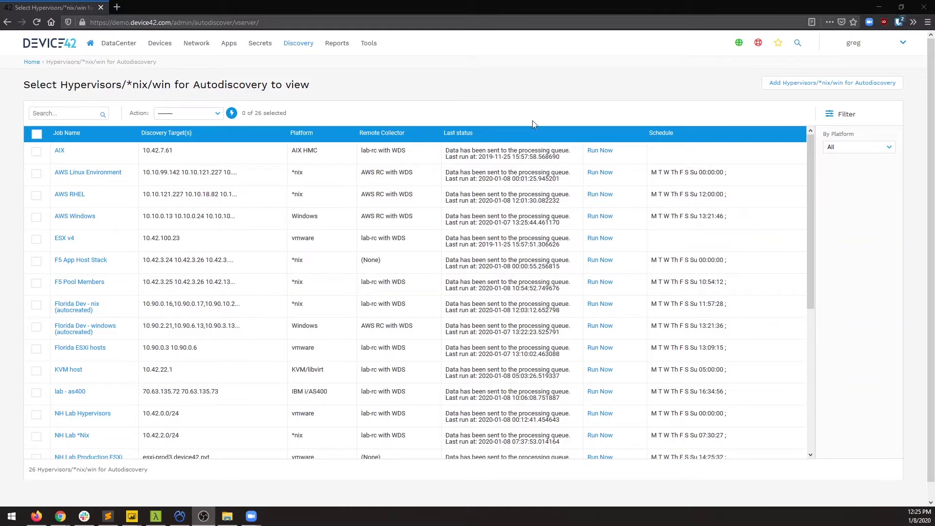
Step: Start a new Hypervisors/*nix/Windows autodiscovery job with the platform set to *nix
{"action": "mouse_move", "coordinate": [306, 47]}
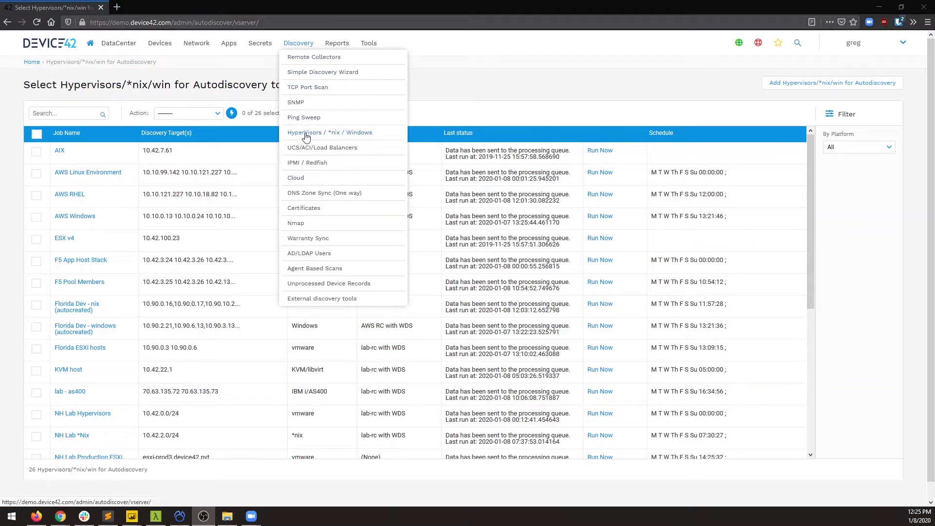
{"action": "left_click", "coordinate": [338, 136]}
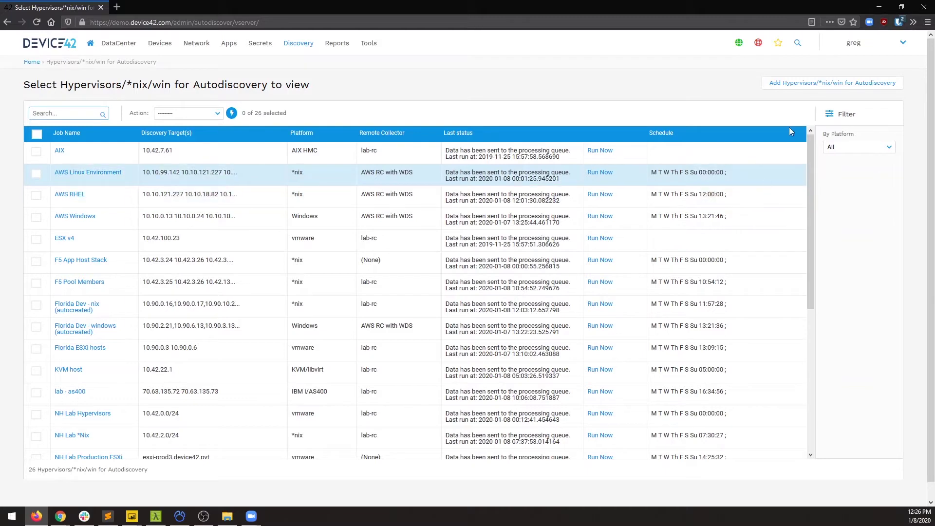
{"action": "left_click", "coordinate": [797, 83]}
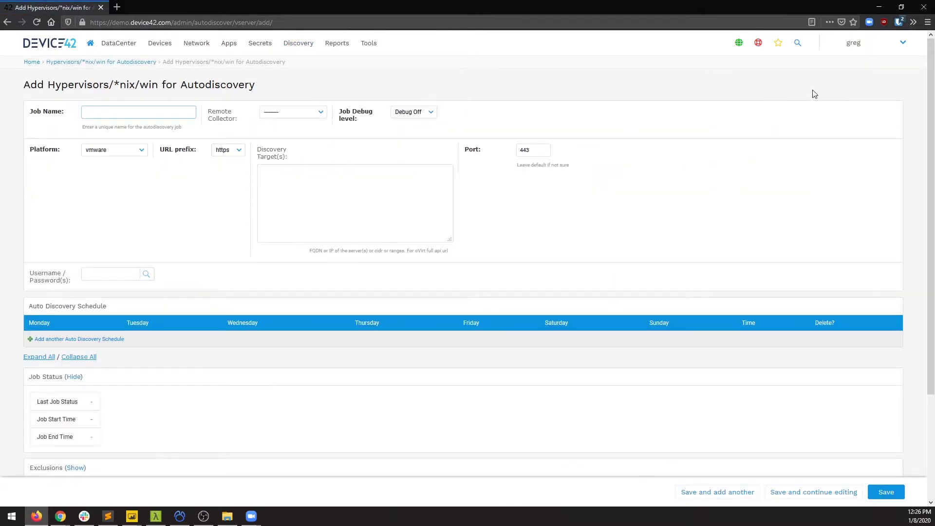
{"action": "left_click", "coordinate": [112, 150]}
{"action": "left_click", "coordinate": [110, 164]}
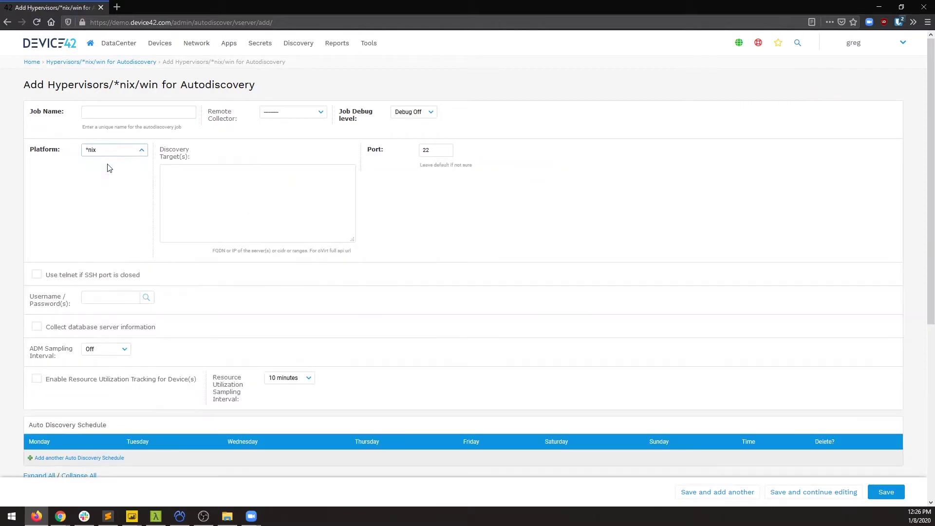
Step: Name the job "Prod servers" and assign it the "lab-rc with WDS" remote collector
{"action": "left_click", "coordinate": [116, 112]}
{"action": "type", "text": "Prod"}
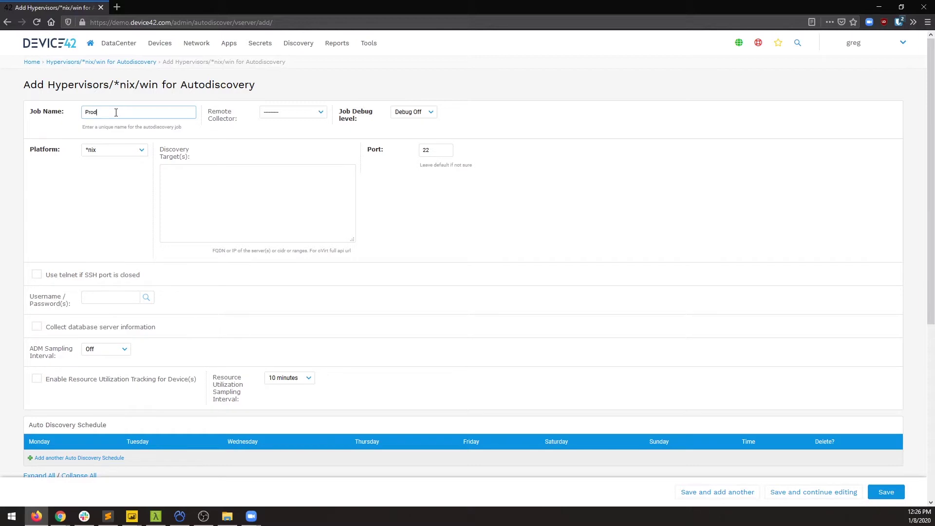
{"action": "type", "text": " servers"}
{"action": "left_click", "coordinate": [280, 112]}
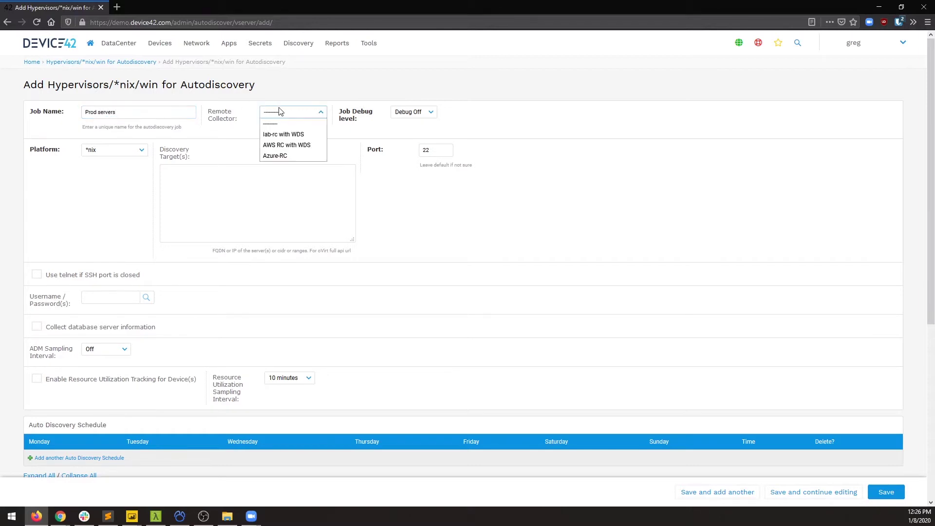
{"action": "left_click", "coordinate": [290, 135]}
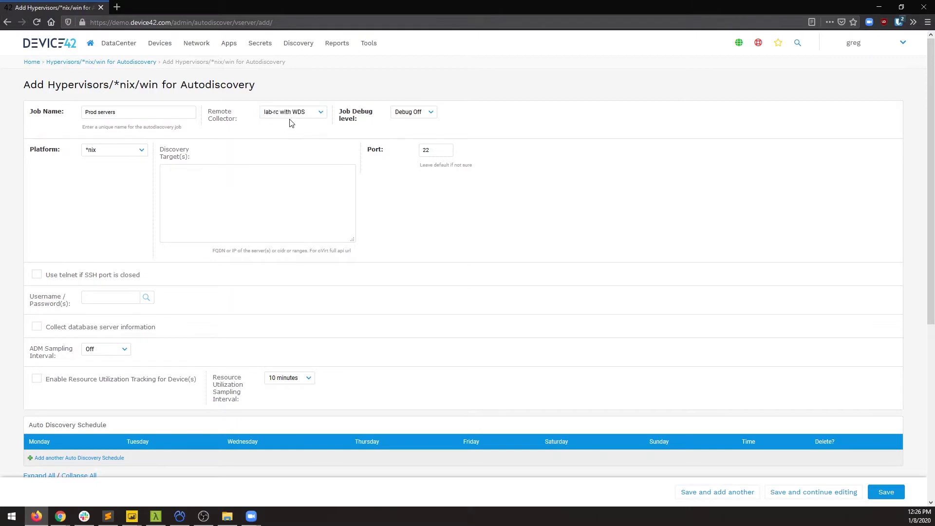
{"action": "left_click", "coordinate": [284, 117]}
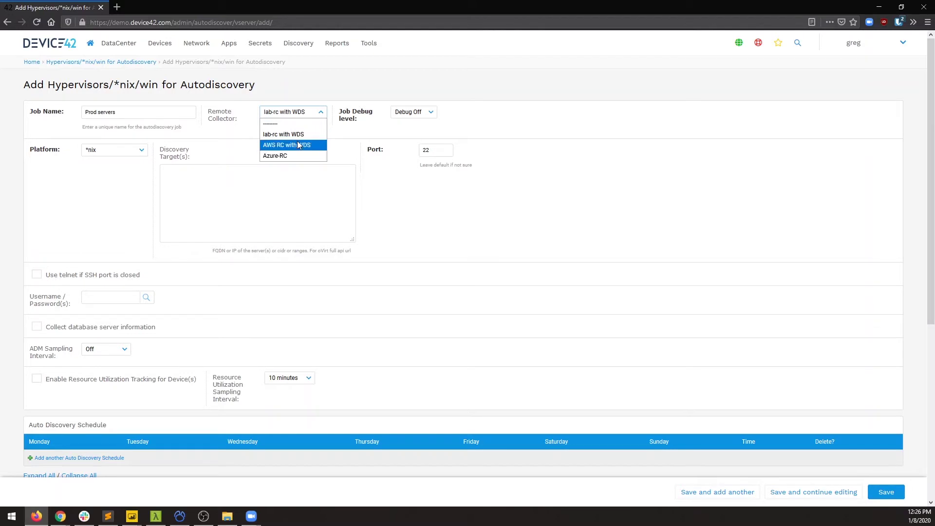
{"action": "left_click", "coordinate": [304, 138]}
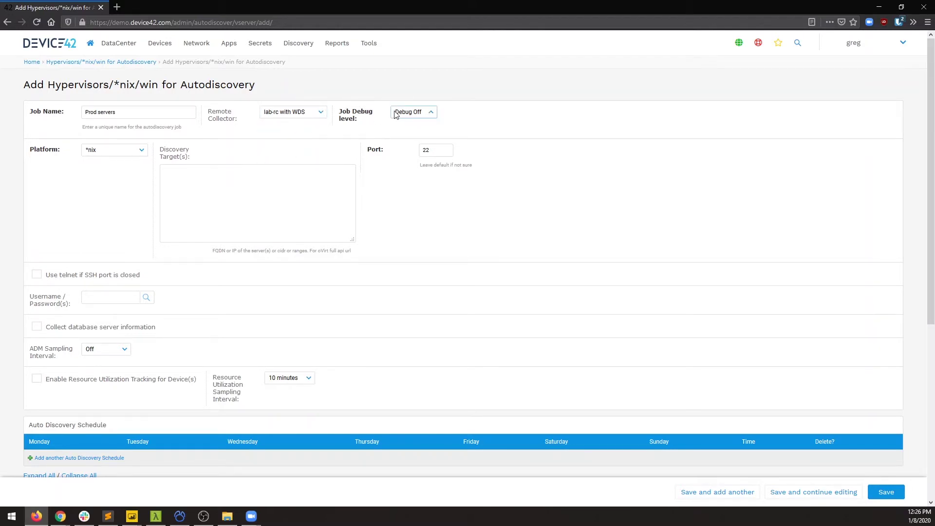
{"action": "left_click", "coordinate": [414, 112]}
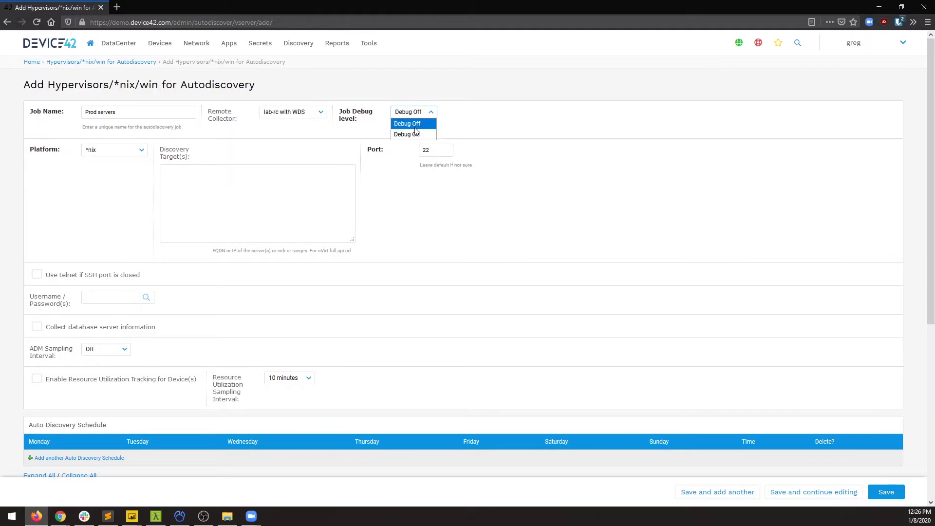
{"action": "left_click", "coordinate": [357, 123]}
Step: Enter 10.42.0.0/24 and 10.42.2.0/24 as the discovery targets, one per line
{"action": "left_click", "coordinate": [197, 185]}
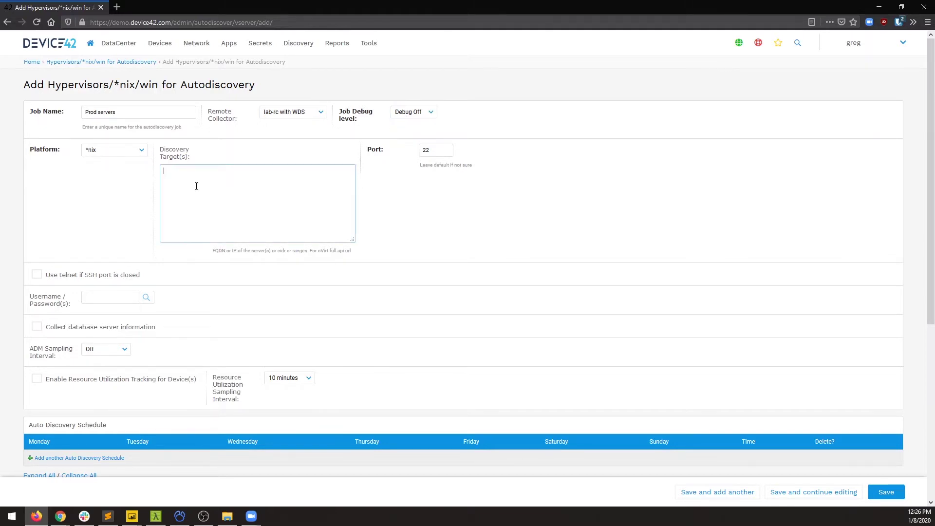
{"action": "type", "text": "10.42.0.0/24"}
{"action": "key", "text": "Return"}
{"action": "type", "text": "10.42.2.0/24"}
{"action": "left_click", "coordinate": [444, 148]}
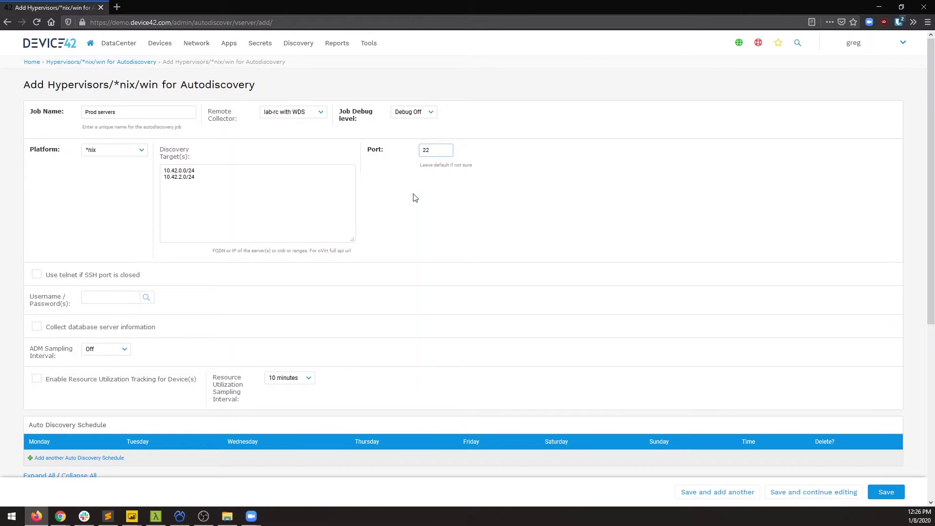
Step: Allow telnet when the SSH port is closed and choose the stored root credential labelled esxi-prod3 for the job
{"action": "left_click", "coordinate": [107, 276]}
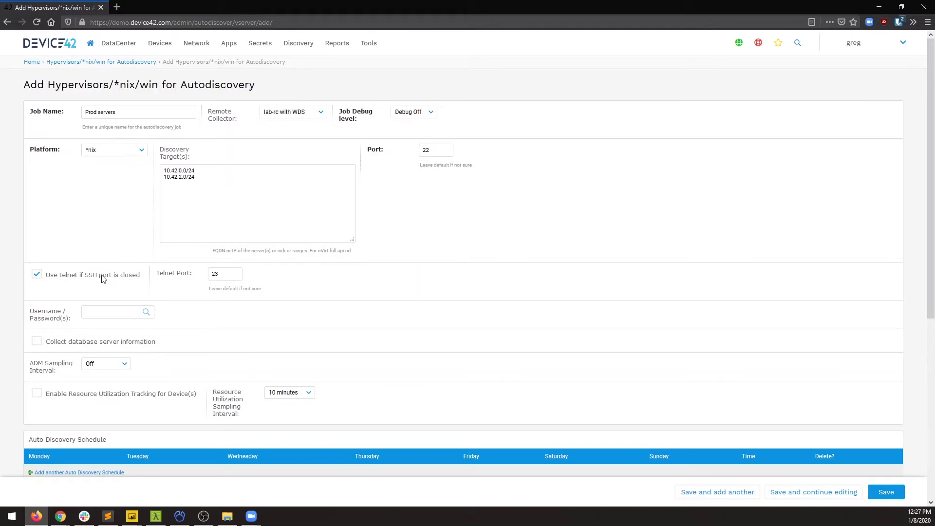
{"action": "left_click", "coordinate": [119, 312]}
{"action": "left_click", "coordinate": [146, 312]}
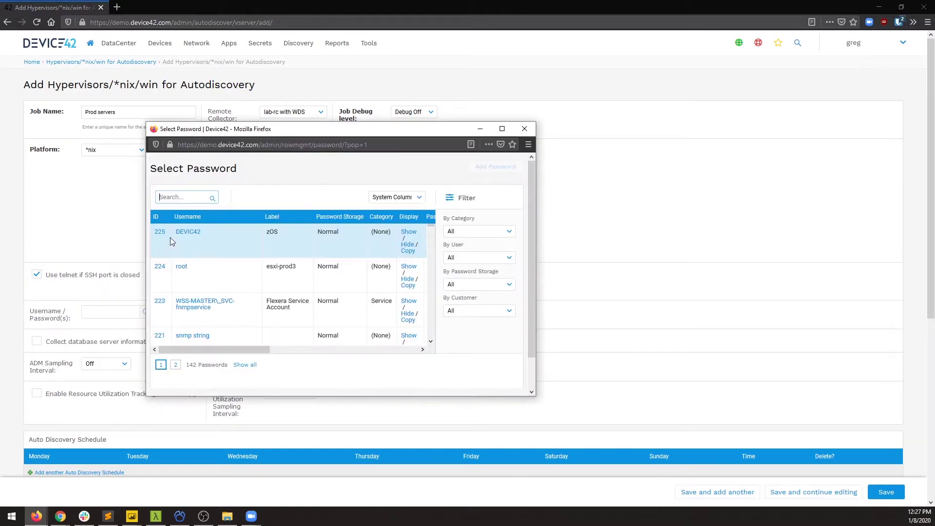
{"action": "left_click", "coordinate": [180, 268]}
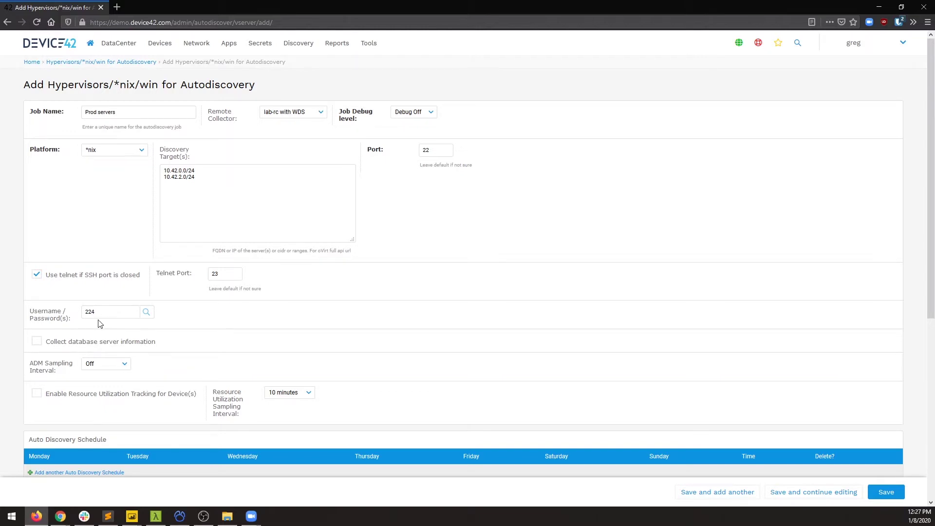
Step: Enable collection of database server information and set the ADM sampling interval to 4 hours
{"action": "left_click", "coordinate": [86, 345]}
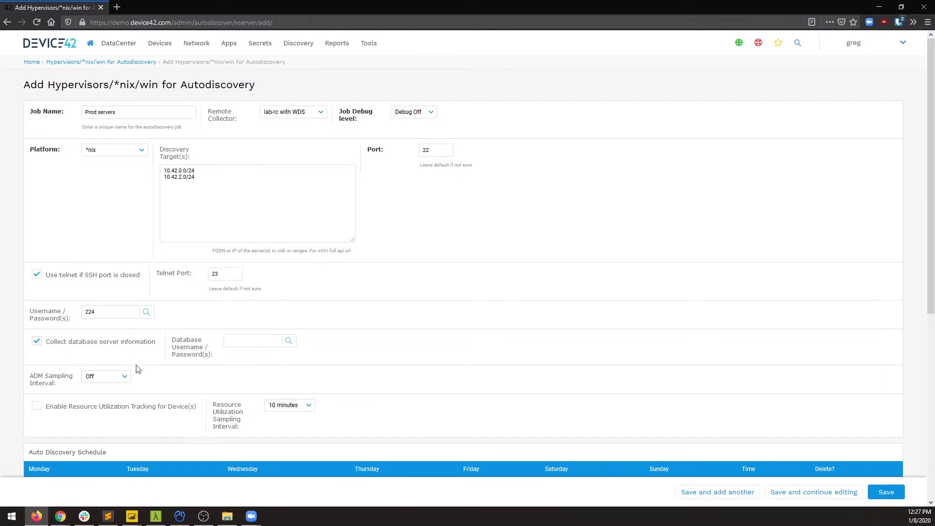
{"action": "left_click", "coordinate": [121, 378]}
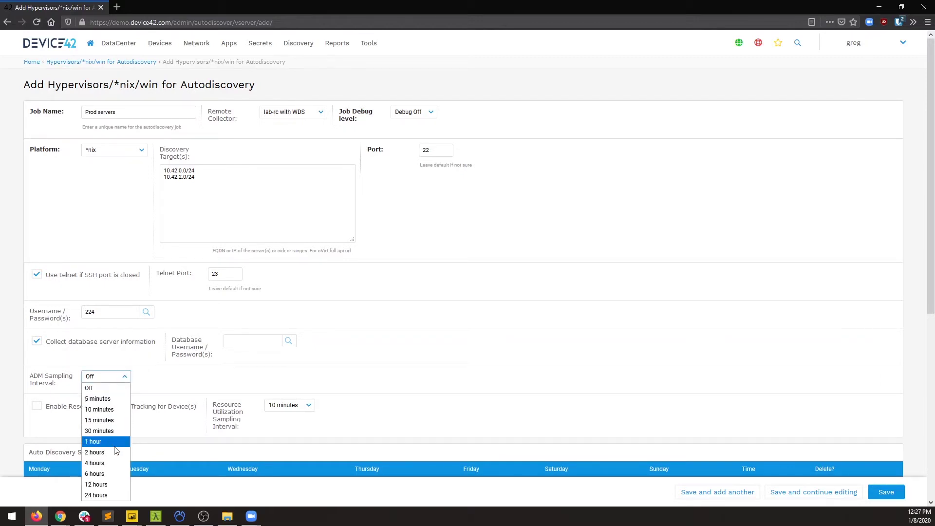
{"action": "left_click", "coordinate": [113, 465]}
{"action": "left_click", "coordinate": [109, 389]}
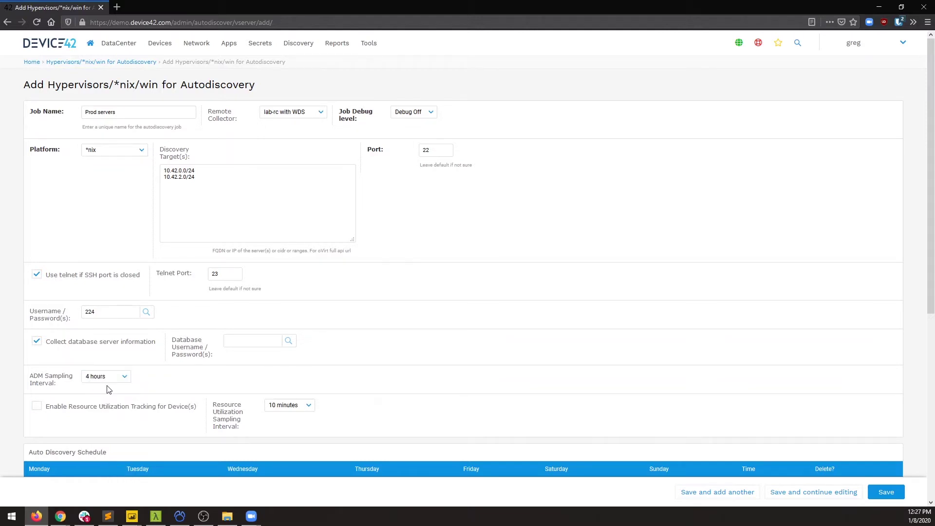
{"action": "scroll", "coordinate": [109, 390], "scroll_direction": "down", "scroll_amount": 2}
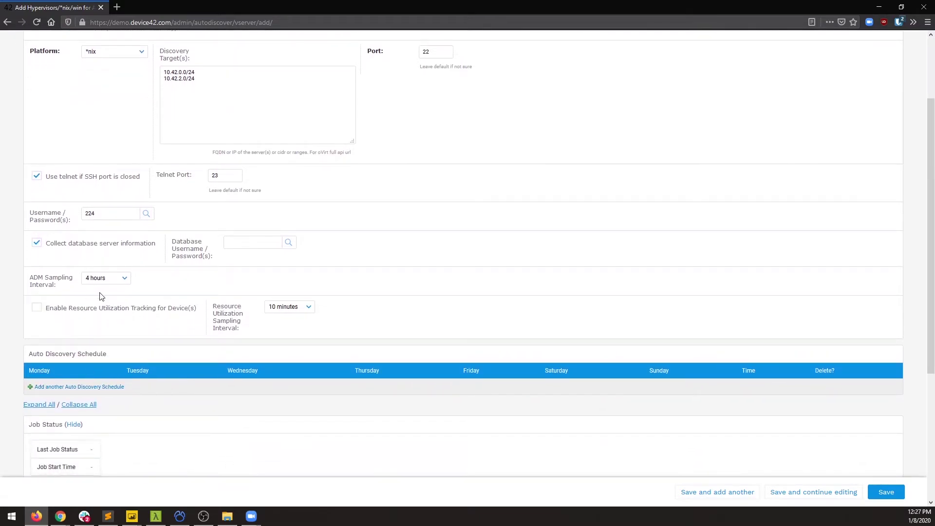
{"action": "left_click", "coordinate": [92, 278]}
{"action": "left_click", "coordinate": [85, 291]}
Step: Enable resource utilization tracking for devices with a sampling interval of 30 minutes
{"action": "left_click", "coordinate": [96, 311]}
{"action": "left_click", "coordinate": [313, 306]}
{"action": "left_click", "coordinate": [306, 312]}
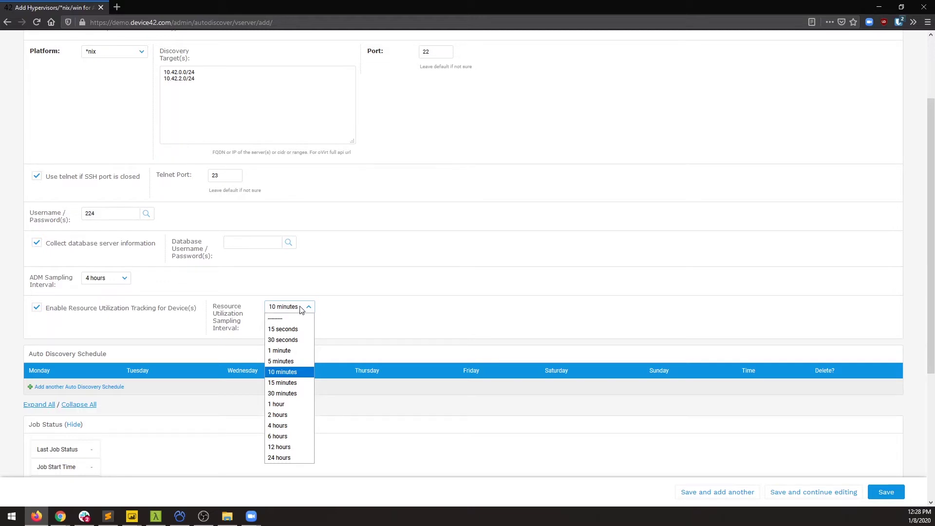
{"action": "left_click", "coordinate": [282, 393]}
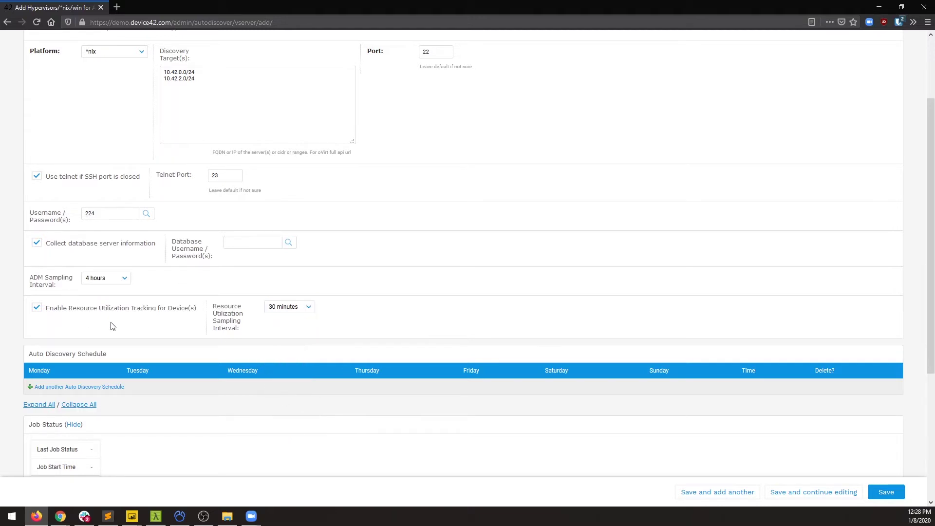
Step: Schedule the discovery for every day of the week at 06:00:00 and add a second schedule row without a time
{"action": "scroll", "coordinate": [113, 327], "scroll_direction": "down", "scroll_amount": 5}
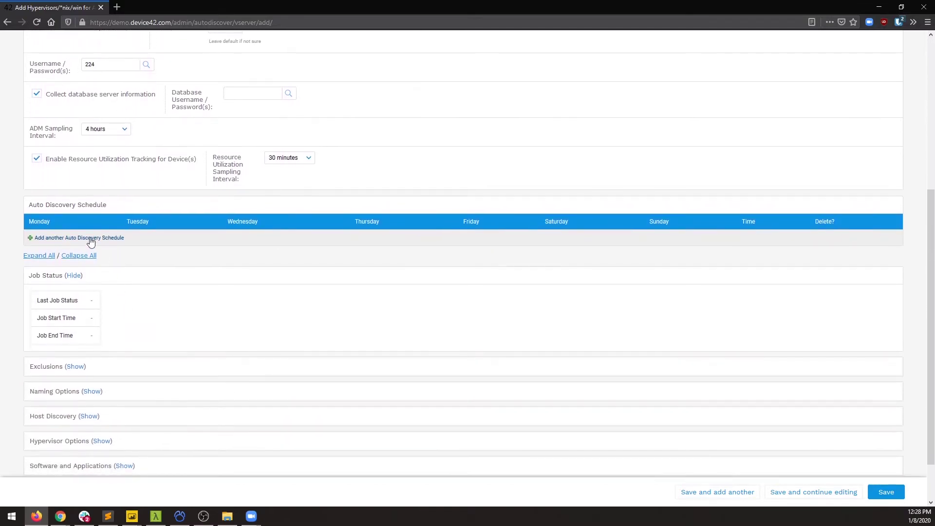
{"action": "left_click", "coordinate": [91, 238]}
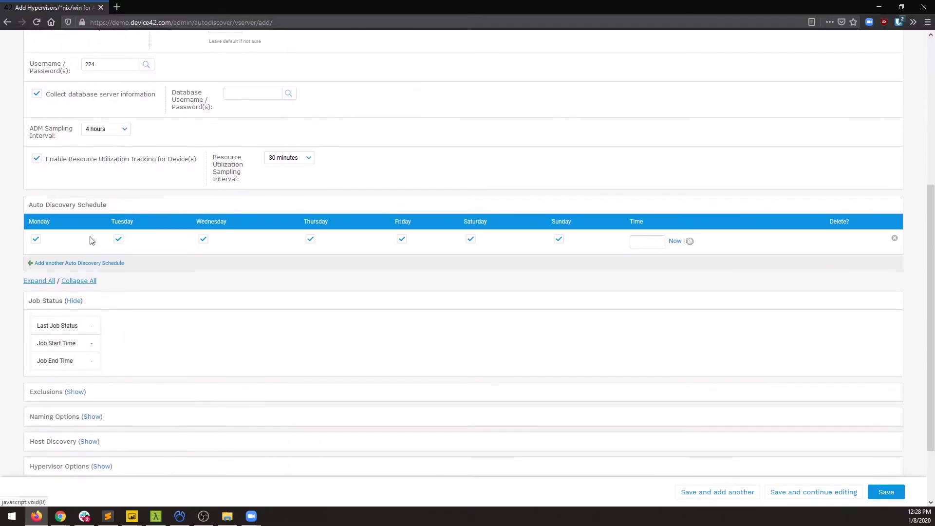
{"action": "left_click", "coordinate": [690, 241]}
{"action": "left_click", "coordinate": [703, 271]}
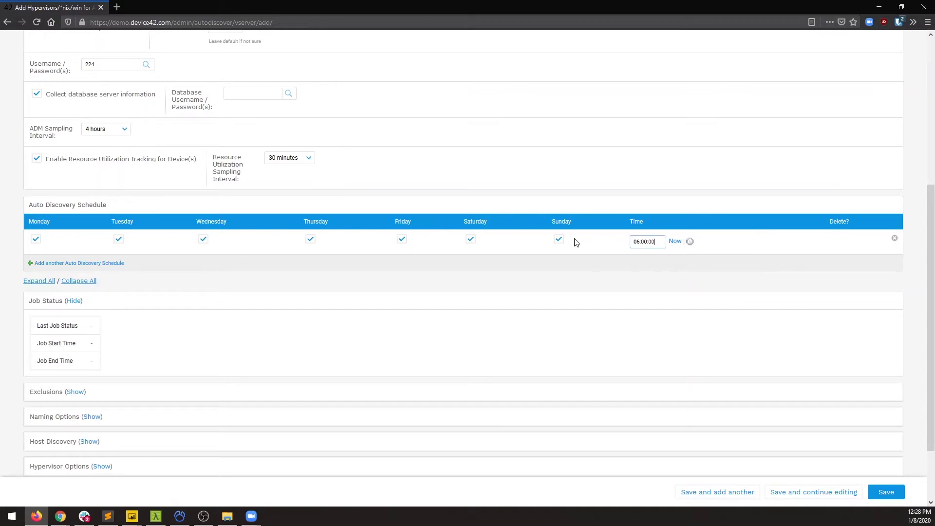
{"action": "left_click", "coordinate": [110, 263]}
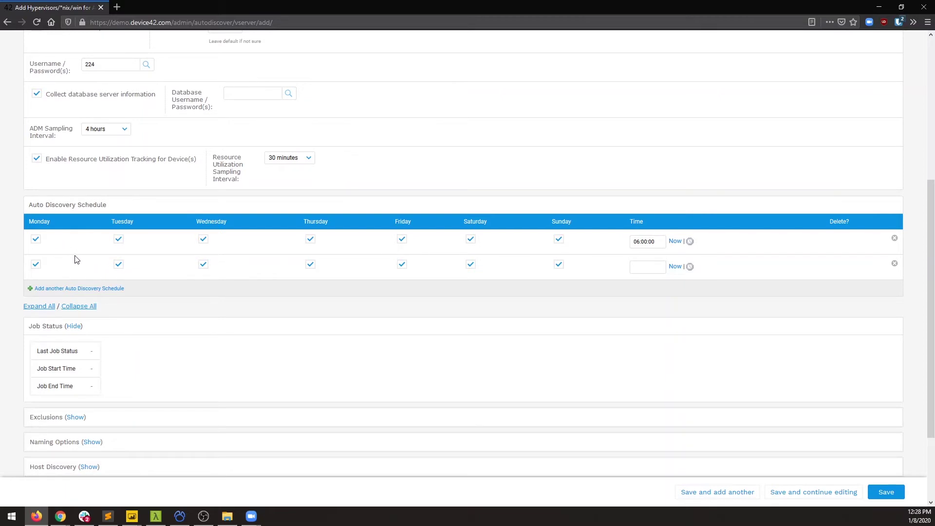
{"action": "scroll", "coordinate": [76, 259], "scroll_direction": "up", "scroll_amount": 5}
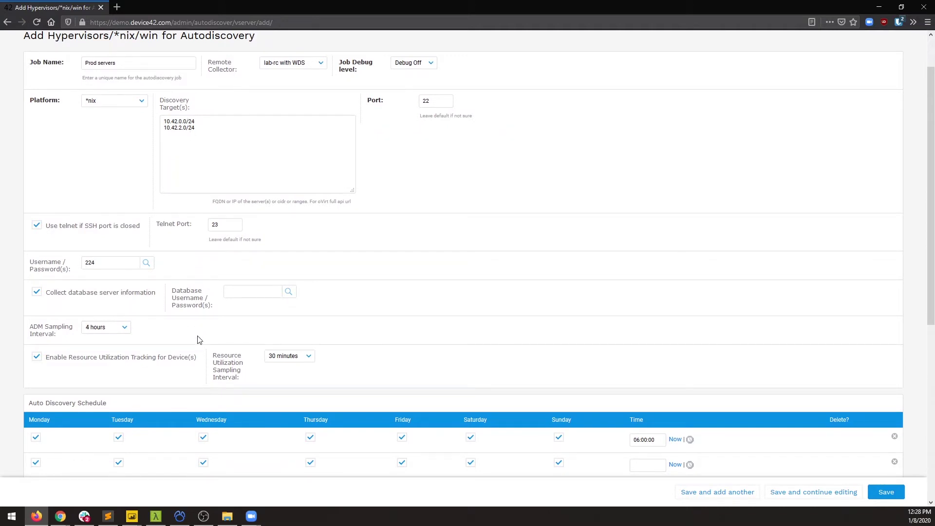
{"action": "left_click", "coordinate": [116, 328]}
{"action": "left_click", "coordinate": [92, 349]}
Step: Expand all of the job's option sections and place the cursor in the Exclude Server(s) field
{"action": "scroll", "coordinate": [148, 345], "scroll_direction": "down", "scroll_amount": 3}
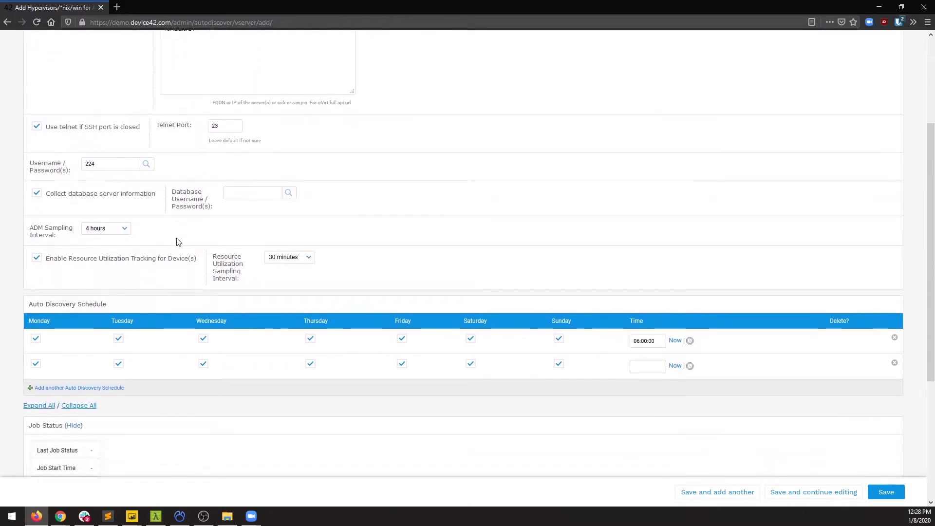
{"action": "scroll", "coordinate": [180, 278], "scroll_direction": "down", "scroll_amount": 3}
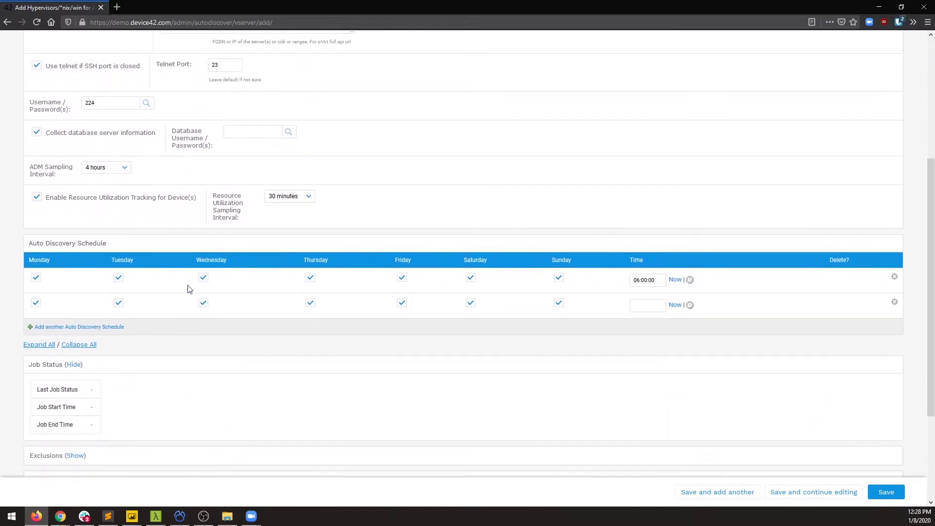
{"action": "scroll", "coordinate": [190, 289], "scroll_direction": "down", "scroll_amount": 2}
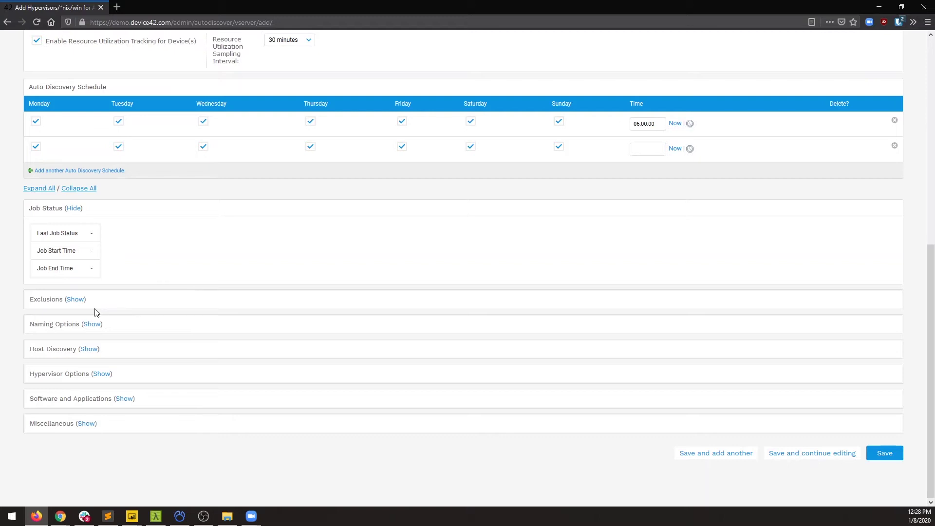
{"action": "left_click", "coordinate": [43, 195]}
{"action": "scroll", "coordinate": [96, 270], "scroll_direction": "down", "scroll_amount": 3}
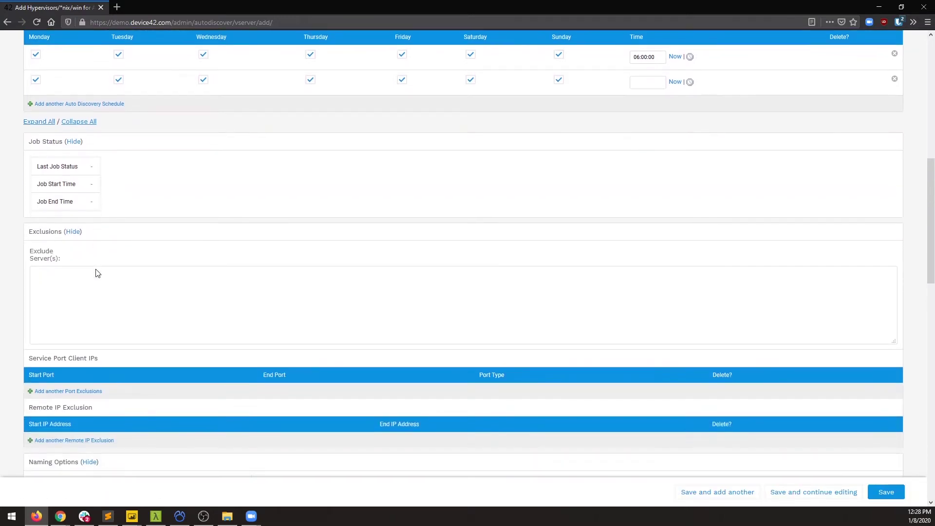
{"action": "left_click", "coordinate": [90, 219]}
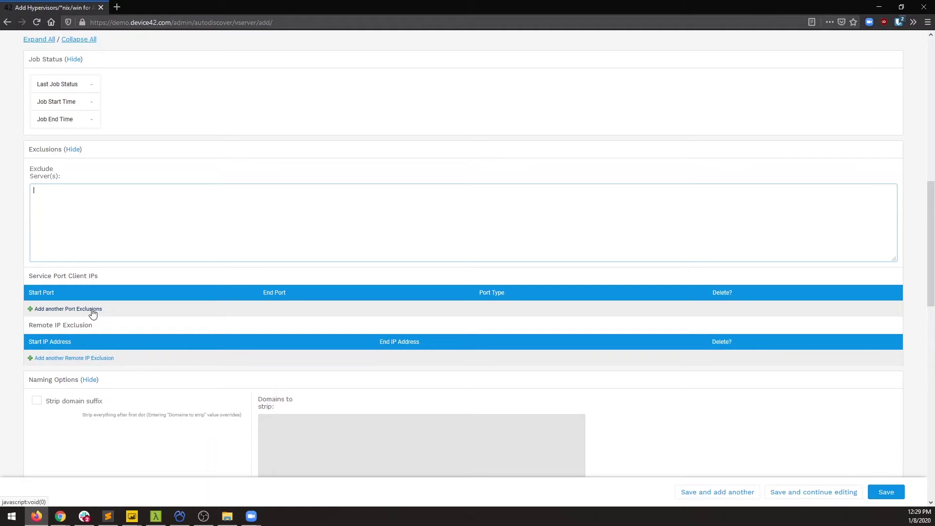
Step: In the naming options, leave domain suffix stripping off and set the device name from the job's server field
{"action": "scroll", "coordinate": [84, 360], "scroll_direction": "down", "scroll_amount": 3}
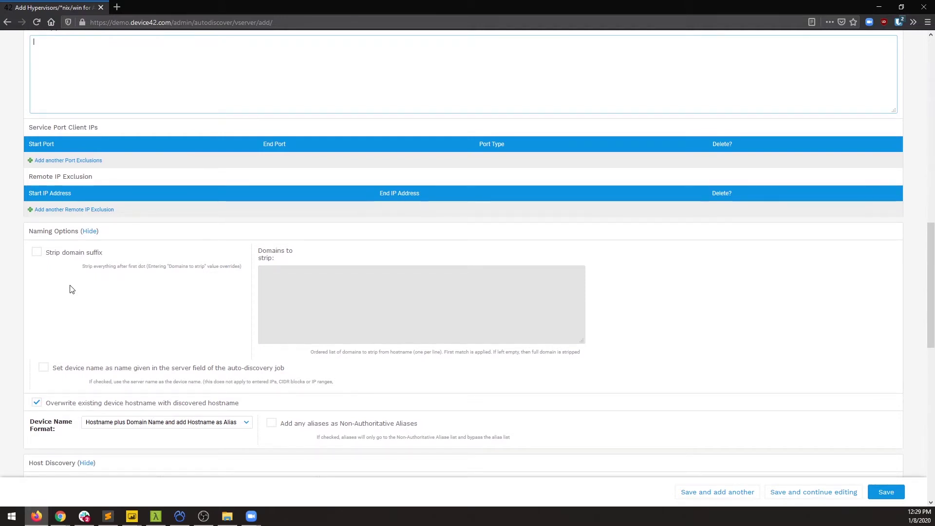
{"action": "left_click", "coordinate": [58, 253]}
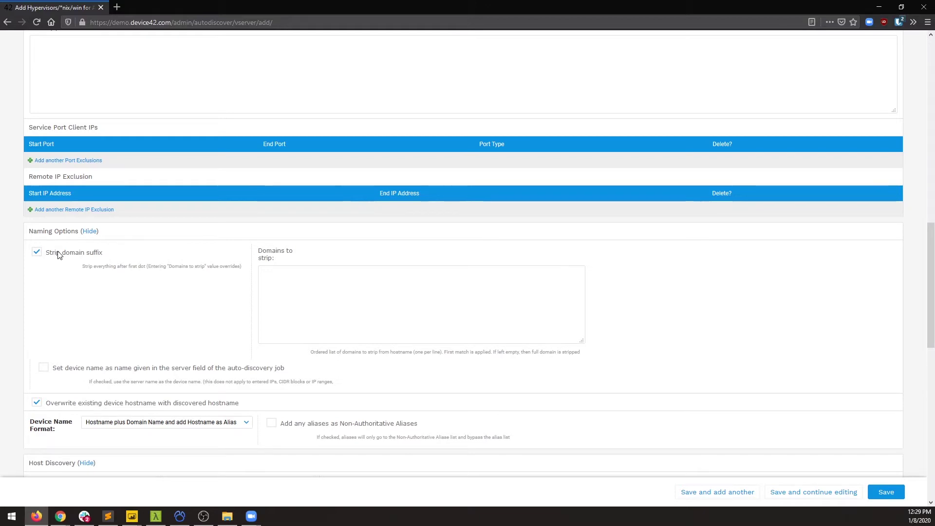
{"action": "left_click", "coordinate": [58, 255]}
{"action": "left_click", "coordinate": [68, 371]}
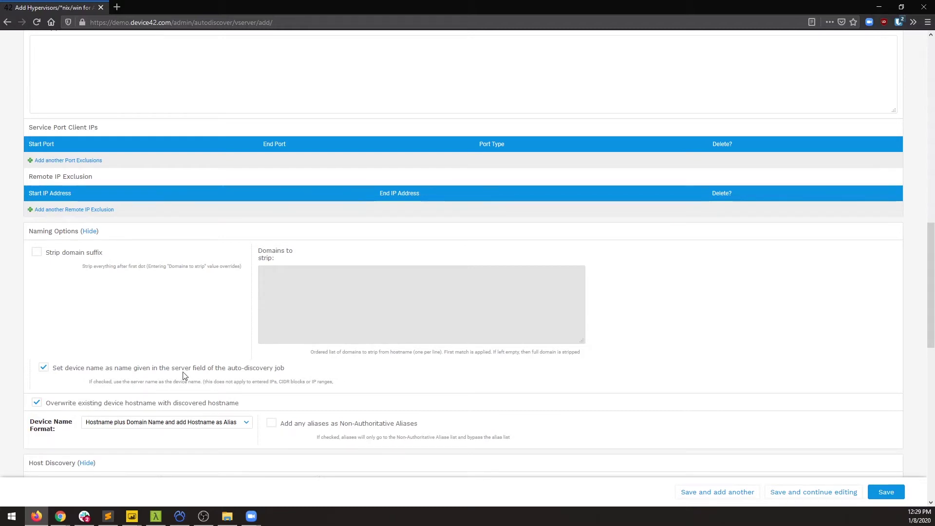
{"action": "scroll", "coordinate": [185, 377], "scroll_direction": "down", "scroll_amount": 2}
{"action": "scroll", "coordinate": [185, 376], "scroll_direction": "down", "scroll_amount": 2}
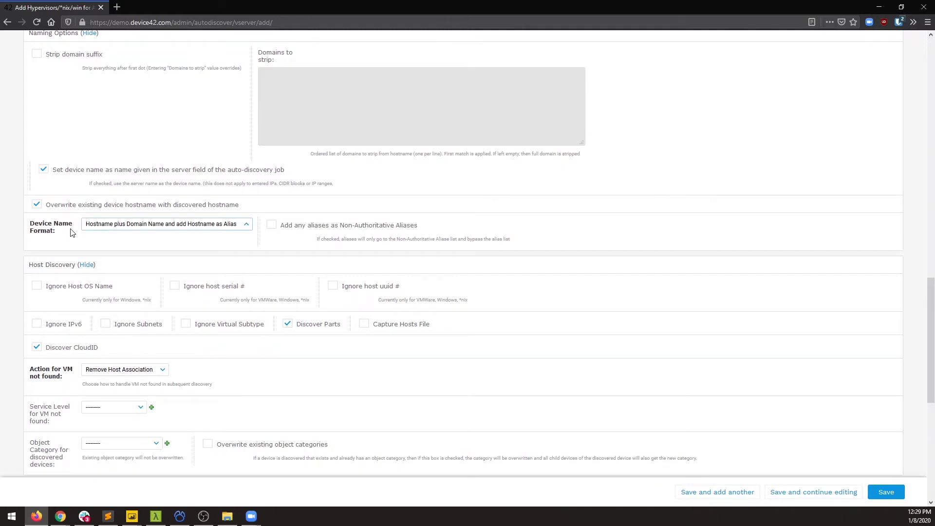
Step: Review the device name formats, keep Hostname plus Domain Name and add Hostname as Alias, and leave the Non-Authoritative Aliases option off
{"action": "left_click", "coordinate": [124, 223]}
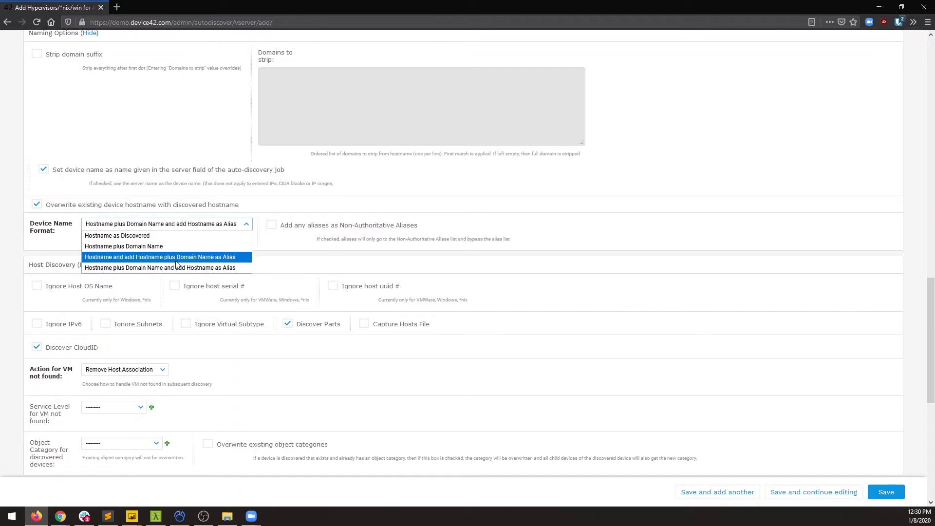
{"action": "left_click", "coordinate": [284, 243]}
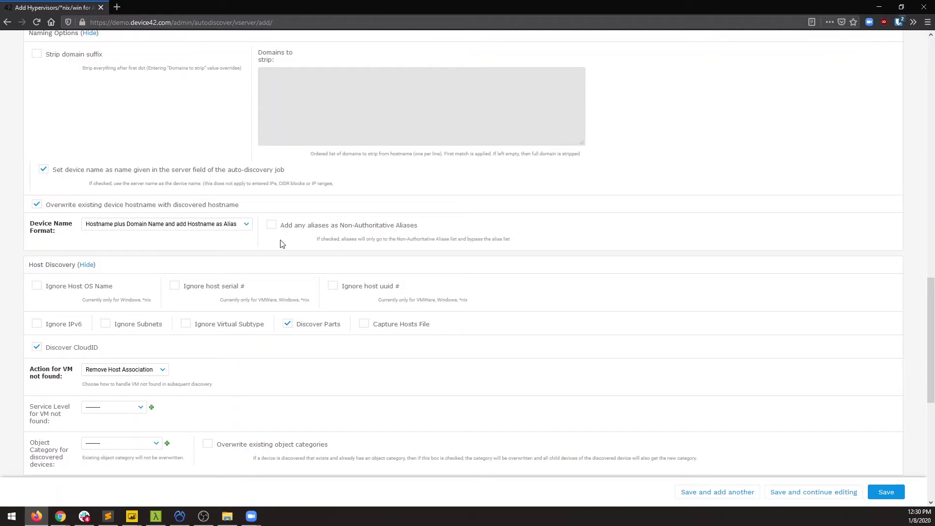
{"action": "left_click", "coordinate": [272, 226]}
{"action": "left_click", "coordinate": [271, 227]}
Step: In the Host Discovery options, toggle Ignore Host OS Name on and back off
{"action": "scroll", "coordinate": [238, 295], "scroll_direction": "down", "scroll_amount": 3}
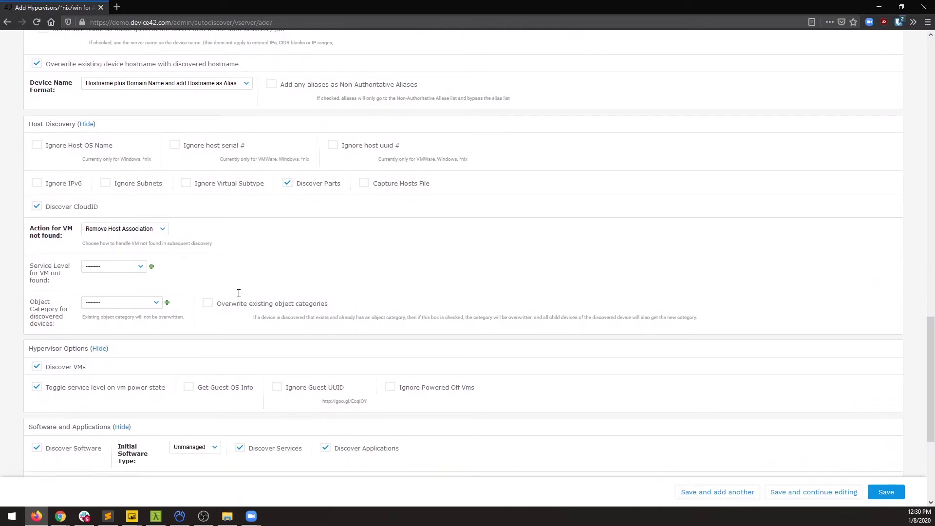
{"action": "left_click", "coordinate": [37, 138]}
{"action": "left_click", "coordinate": [45, 145]}
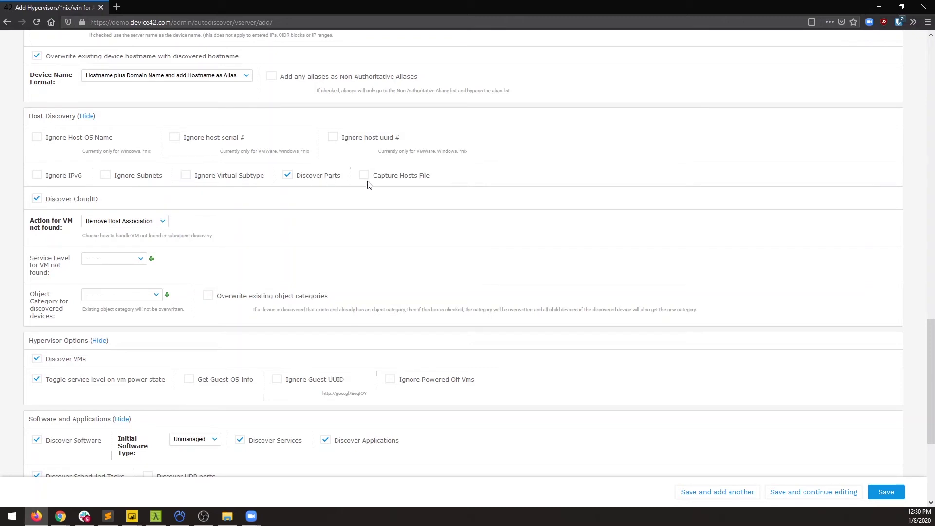
Step: Select Remove Host Association as the action for VMs not found and leave their service level blank
{"action": "scroll", "coordinate": [369, 184], "scroll_direction": "down", "scroll_amount": 2}
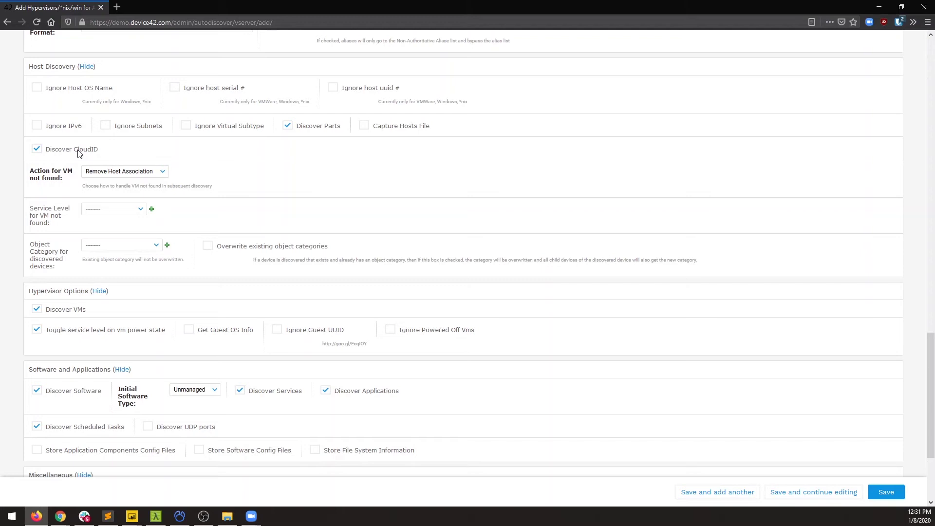
{"action": "left_click", "coordinate": [93, 171]}
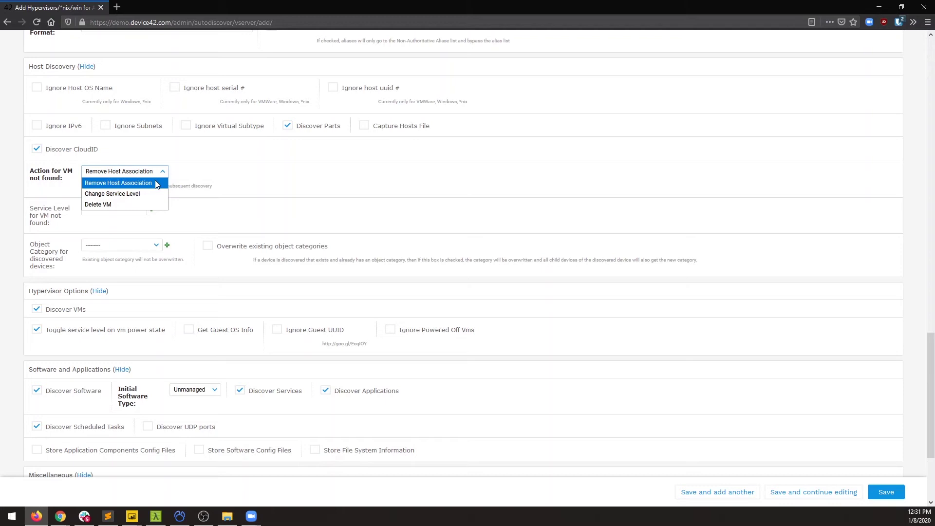
{"action": "left_click", "coordinate": [119, 183]}
{"action": "left_click", "coordinate": [124, 210]}
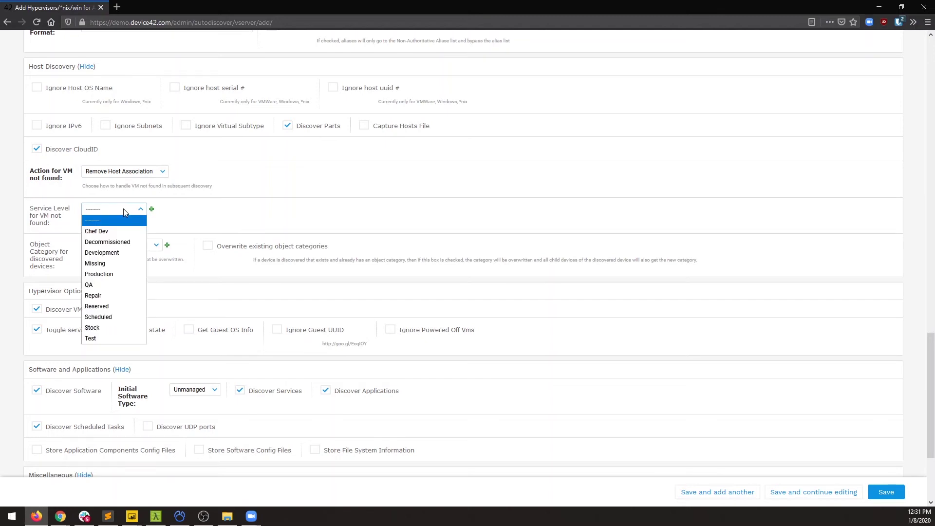
{"action": "left_click", "coordinate": [153, 263]}
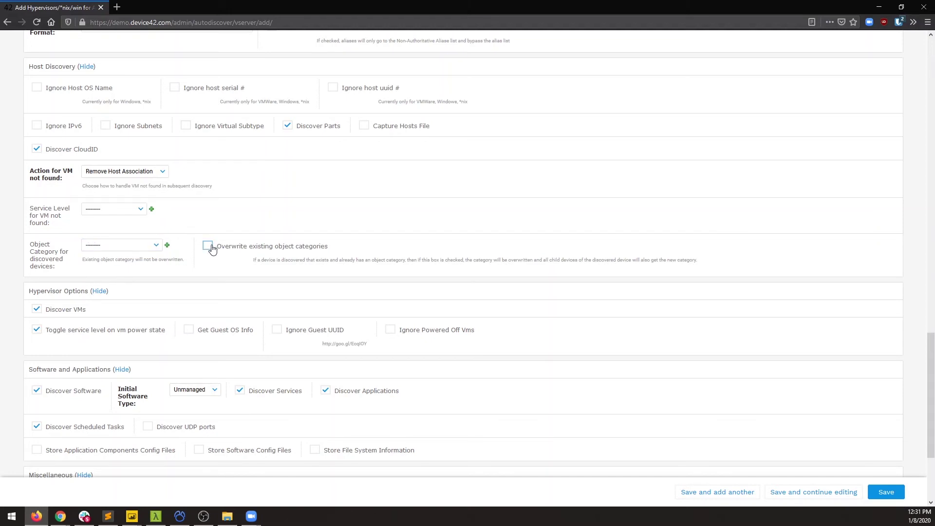
Step: Examine the hypervisor options and the available initial software types, keeping the software type as Unmanaged
{"action": "scroll", "coordinate": [211, 248], "scroll_direction": "down", "scroll_amount": 2}
{"action": "scroll", "coordinate": [208, 258], "scroll_direction": "down", "scroll_amount": 2}
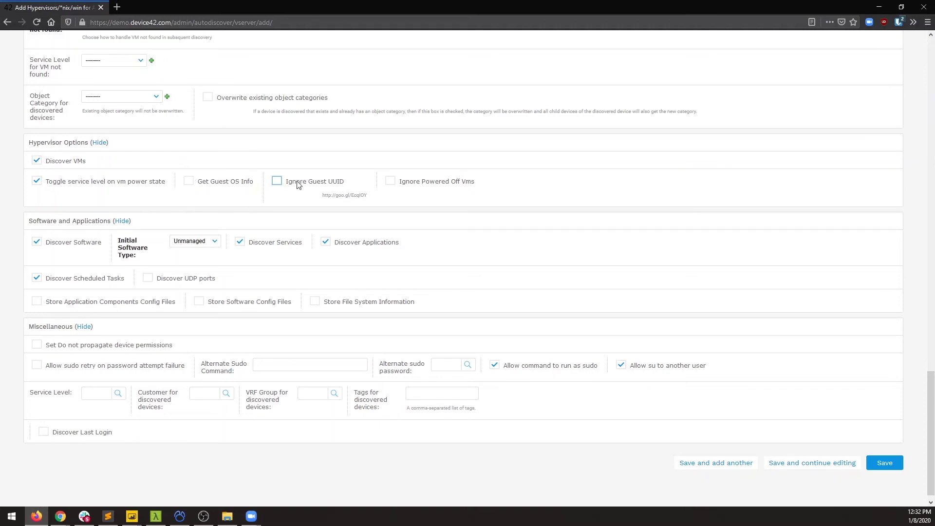
{"action": "scroll", "coordinate": [298, 189], "scroll_direction": "down", "scroll_amount": 1}
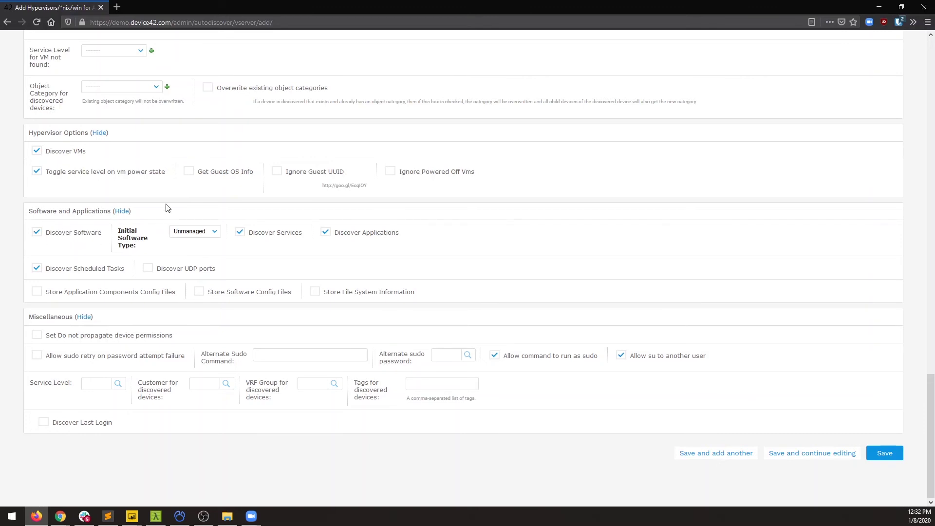
{"action": "left_click", "coordinate": [180, 230]}
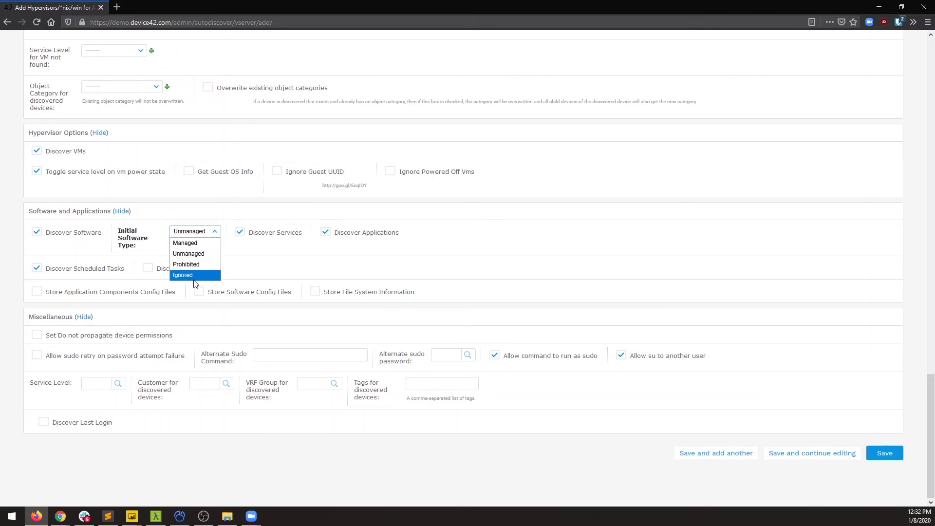
{"action": "left_click", "coordinate": [131, 239]}
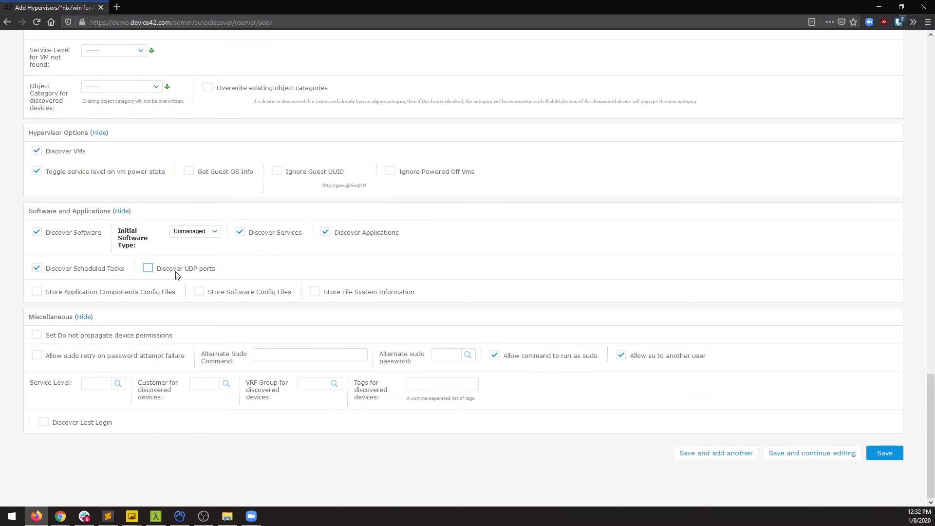
Step: Try storing application component config files, software config files and file system information, and switch all three options back off
{"action": "left_click", "coordinate": [148, 295]}
{"action": "left_click", "coordinate": [200, 292]}
{"action": "left_click", "coordinate": [199, 292]}
{"action": "left_click", "coordinate": [315, 296]}
{"action": "left_click", "coordinate": [314, 295]}
{"action": "left_click", "coordinate": [152, 292]}
Step: In the miscellaneous options, toggle sudo retry, running commands as sudo and Discover Last Login, returning each to its original setting
{"action": "left_click", "coordinate": [86, 359]}
{"action": "left_click", "coordinate": [88, 361]}
{"action": "left_click", "coordinate": [268, 352]}
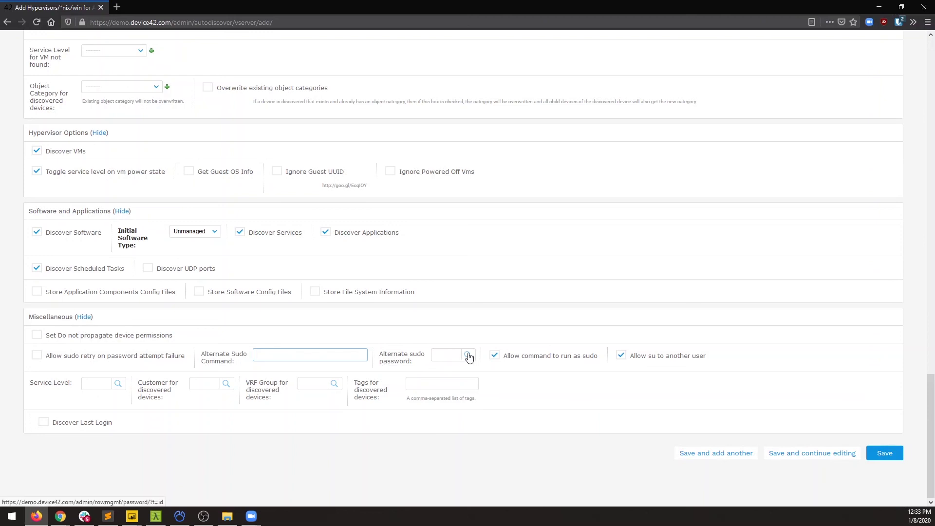
{"action": "left_click", "coordinate": [495, 356]}
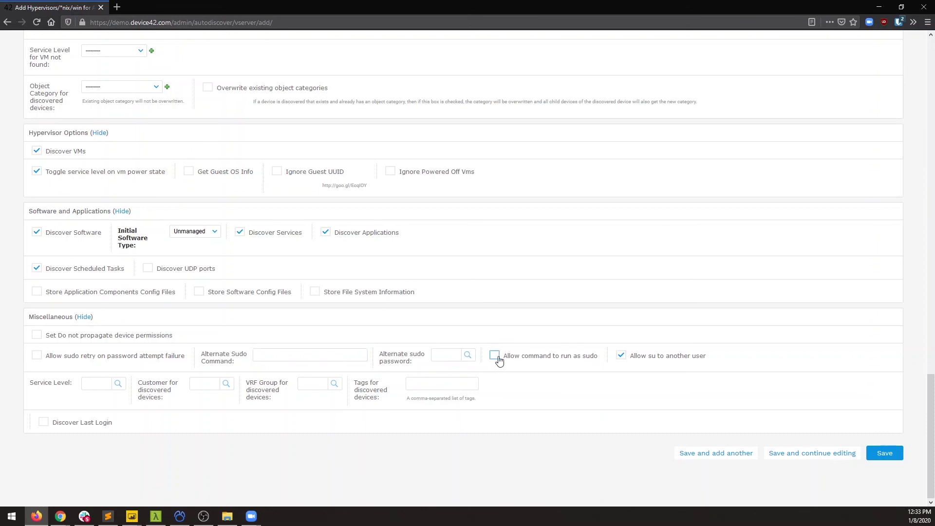
{"action": "left_click", "coordinate": [498, 358]}
{"action": "left_click", "coordinate": [89, 423]}
{"action": "left_click", "coordinate": [89, 423]}
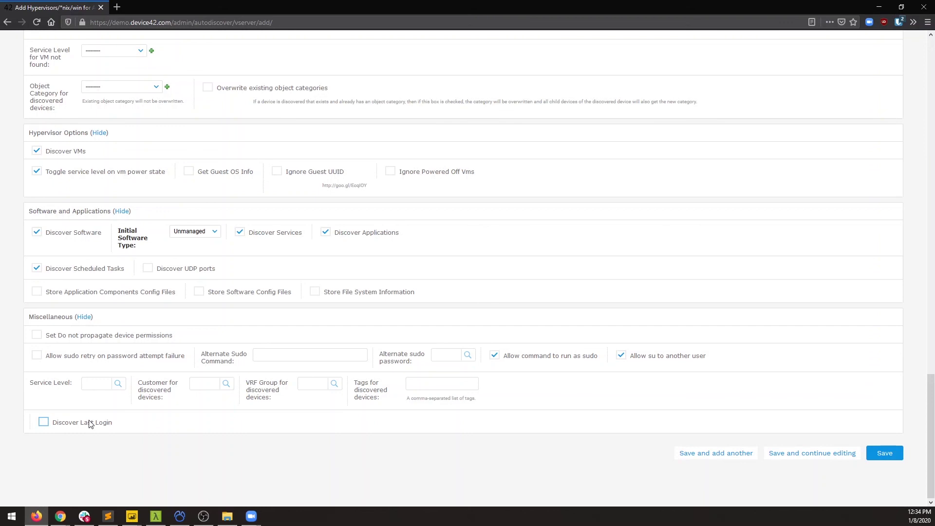